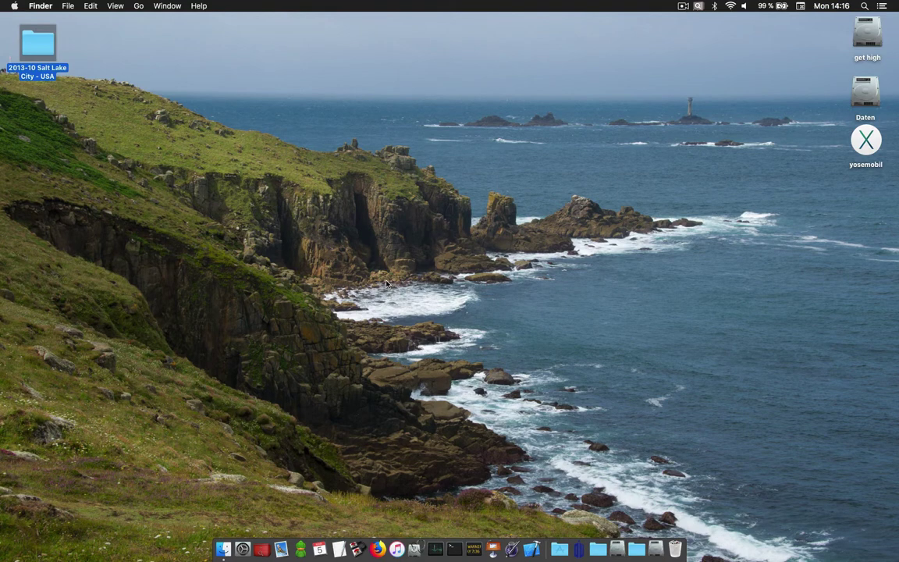
Step: Launch NeoFinder and look through the File menu and sidebar add menu without choosing anything
click(265, 551)
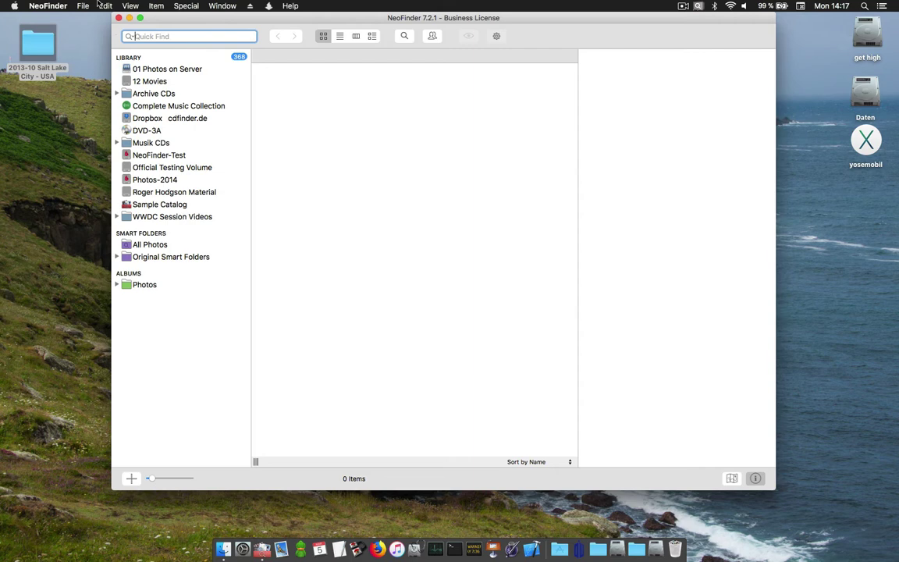
click(84, 5)
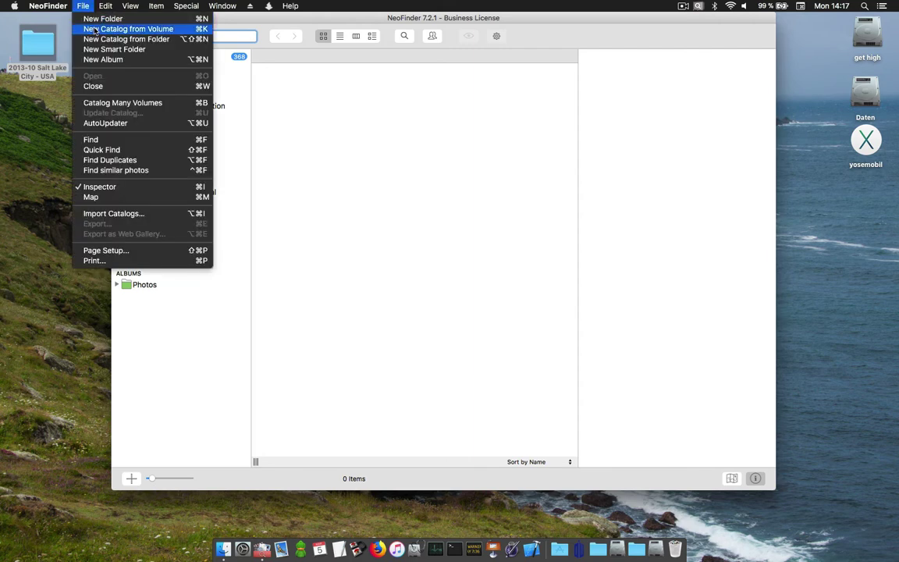
click(149, 294)
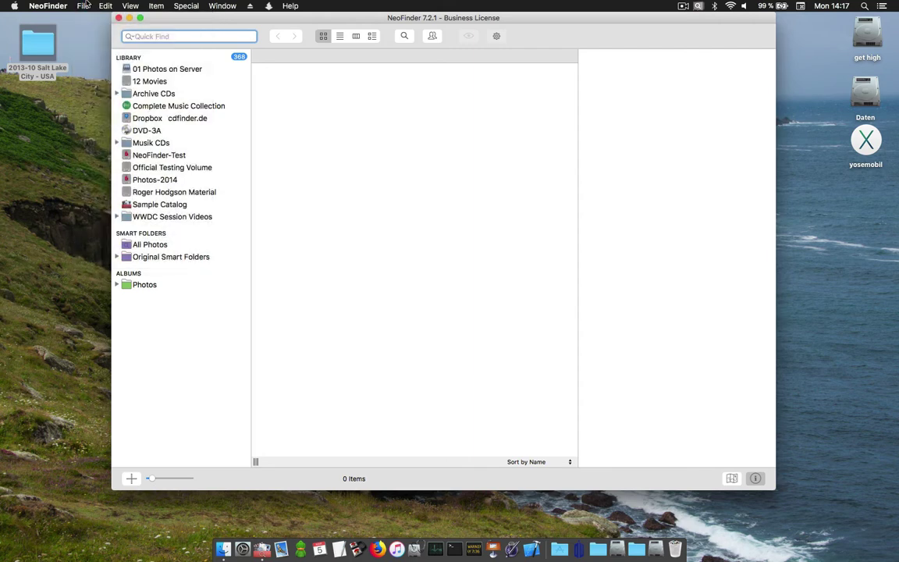
click(131, 478)
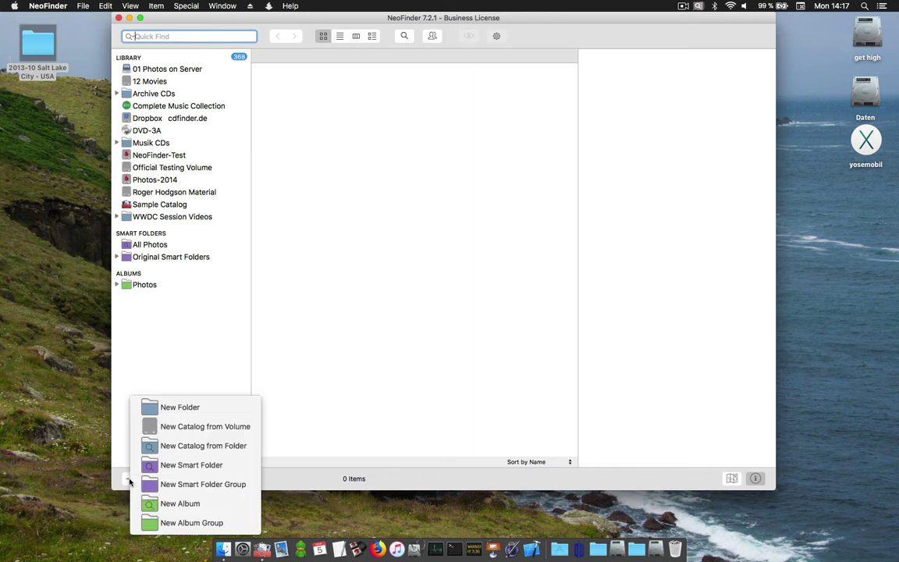
click(224, 357)
Step: Drag the 2013-10 Salt Lake City - USA folder into the sidebar, leaving photo info gathering on
drag(37, 43, 161, 124)
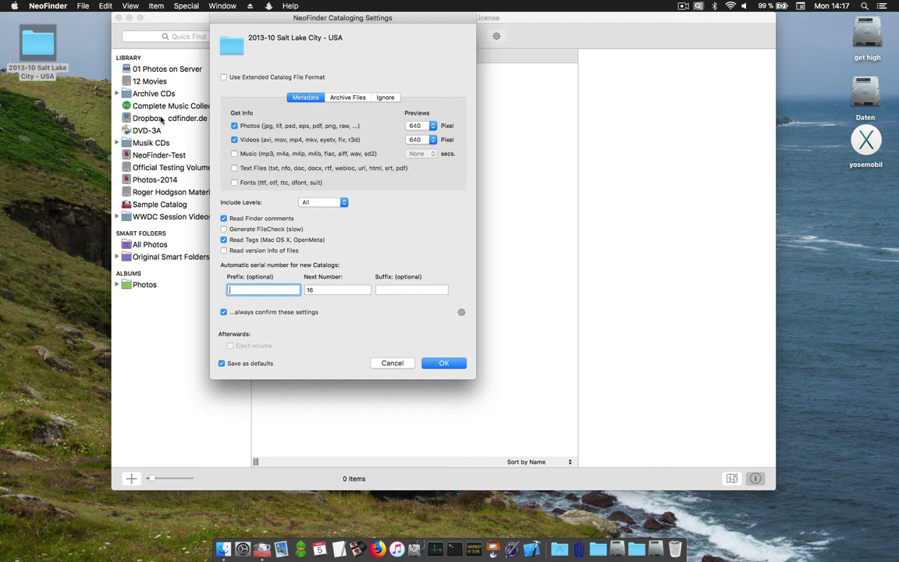
click(263, 129)
click(263, 129)
click(263, 128)
click(263, 128)
Step: Keep 640-pixel photo previews and enable Use Extended Catalog File Format
click(417, 126)
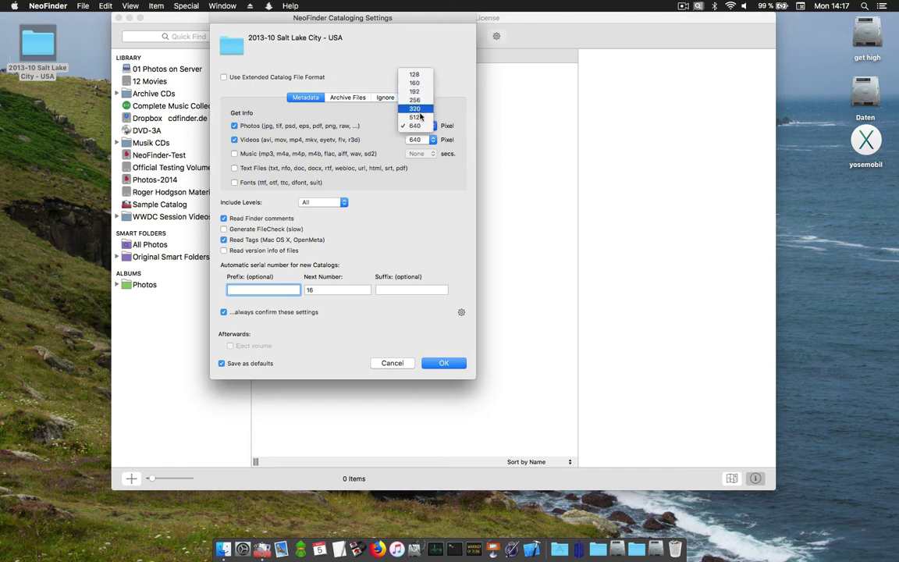
click(418, 127)
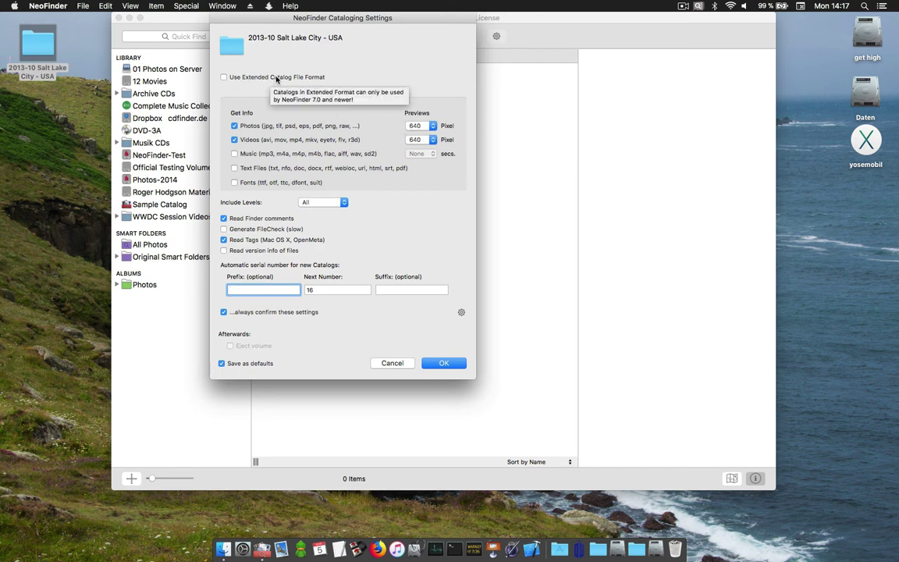
click(252, 78)
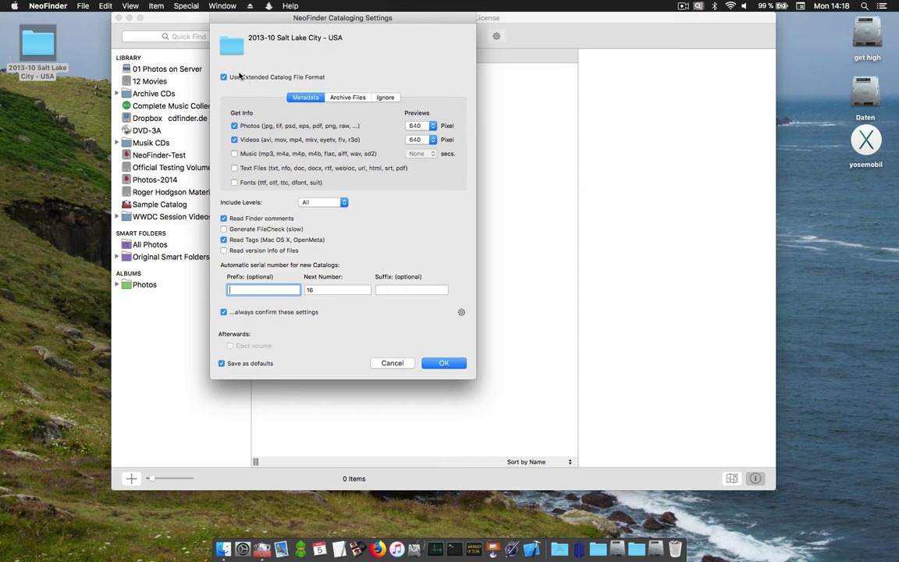
Step: Set both photo and video preview sizes to 1024 pixels
click(414, 126)
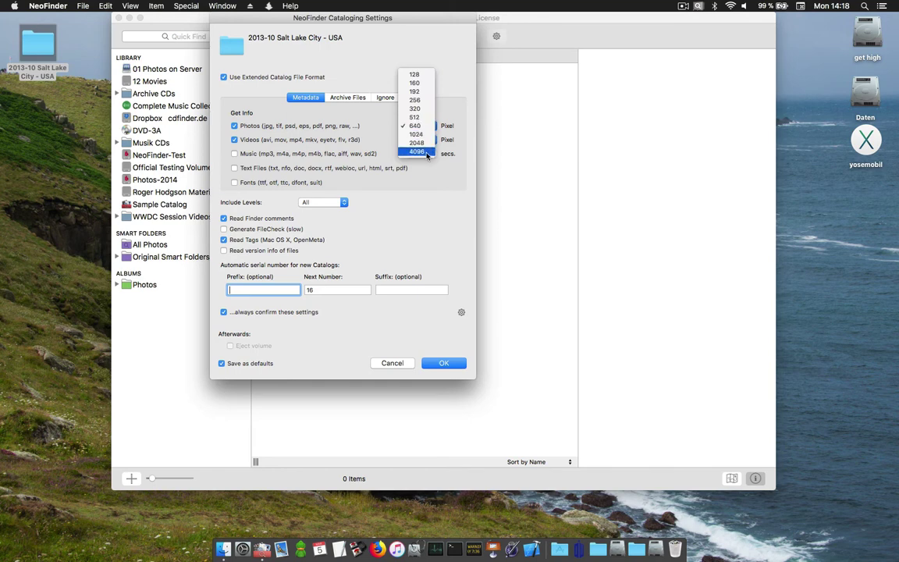
click(424, 135)
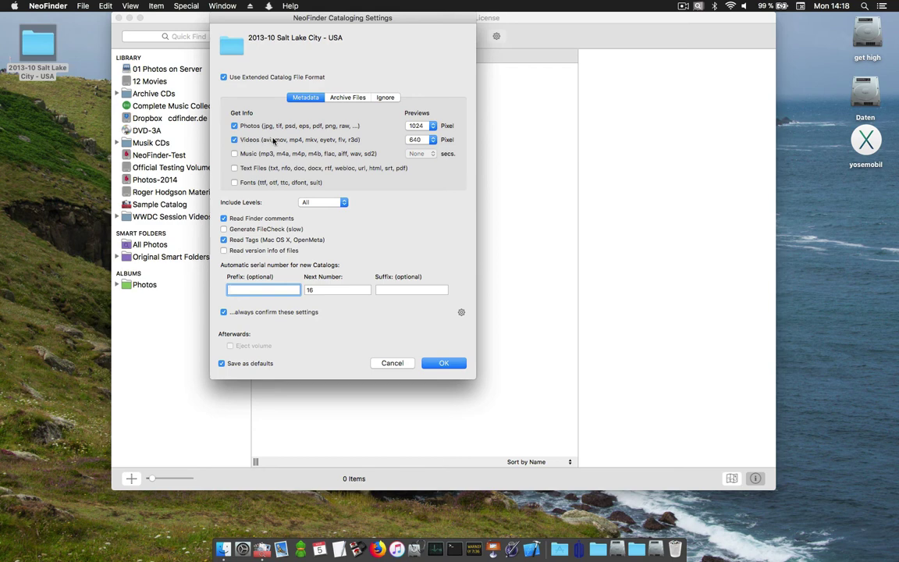
click(413, 139)
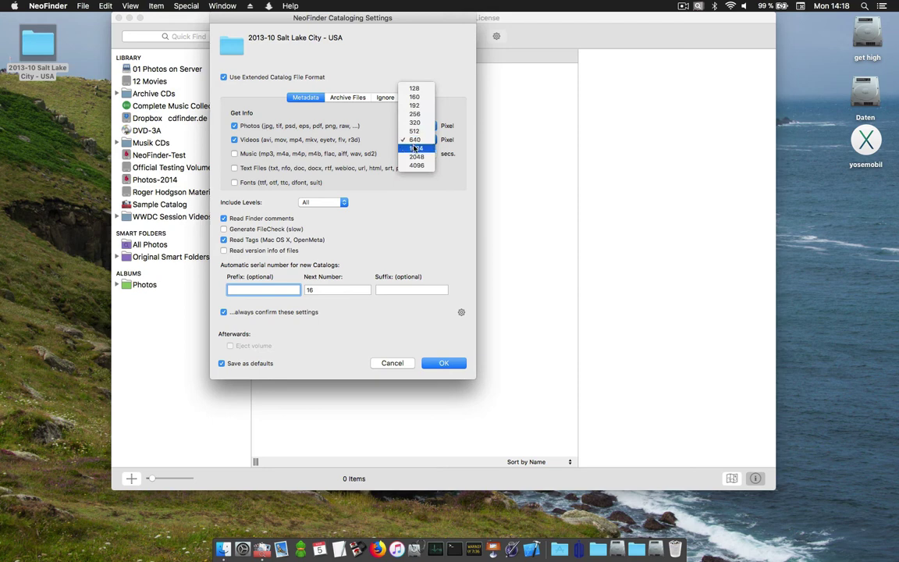
click(416, 148)
Step: Include music with 5-second previews, and include text files and fonts
click(327, 154)
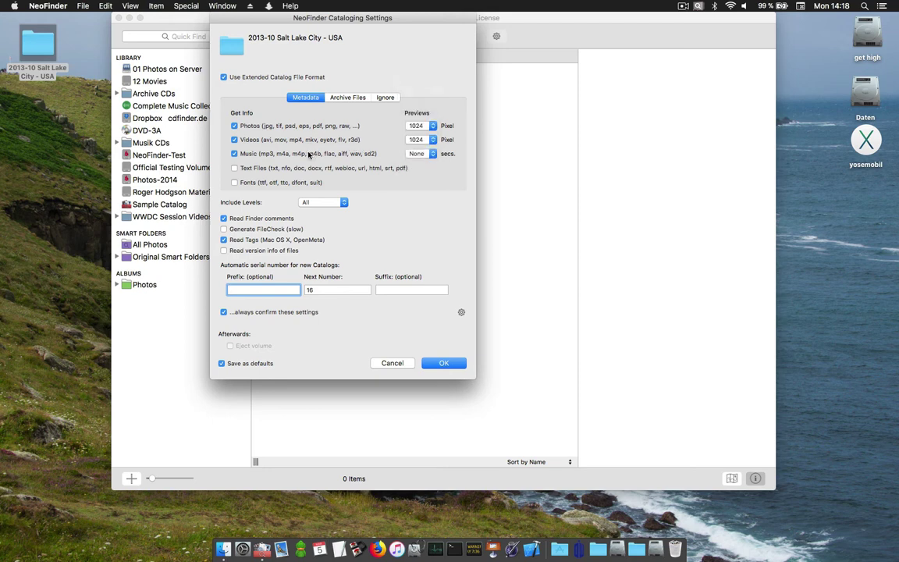
click(413, 154)
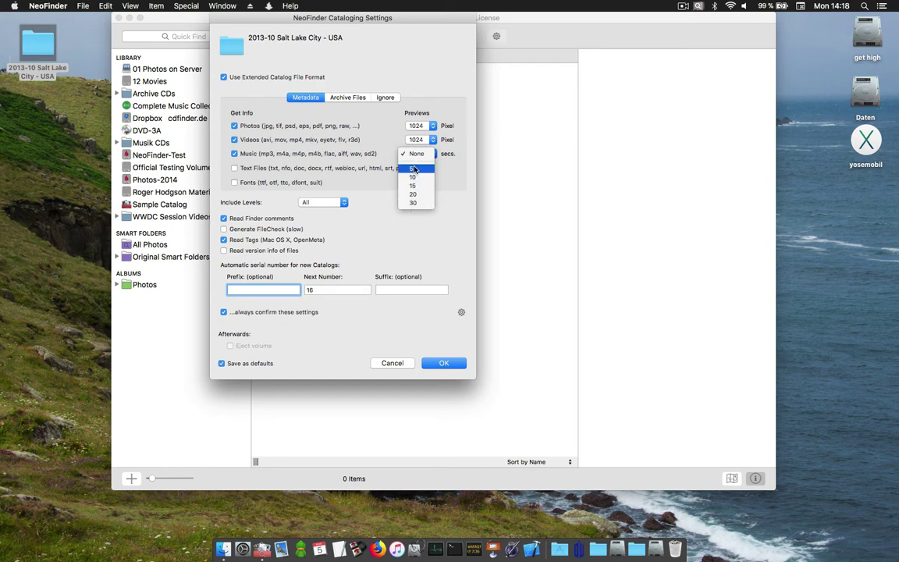
click(413, 169)
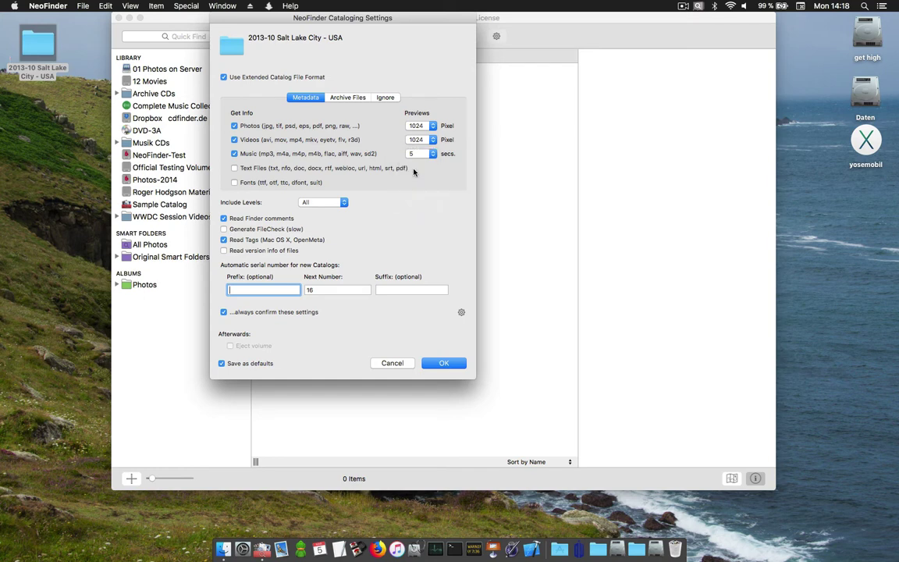
click(325, 167)
click(285, 186)
Step: Under Archive Files, tick Disk Images (.dmg, .img, .cdr, .iso)
click(357, 100)
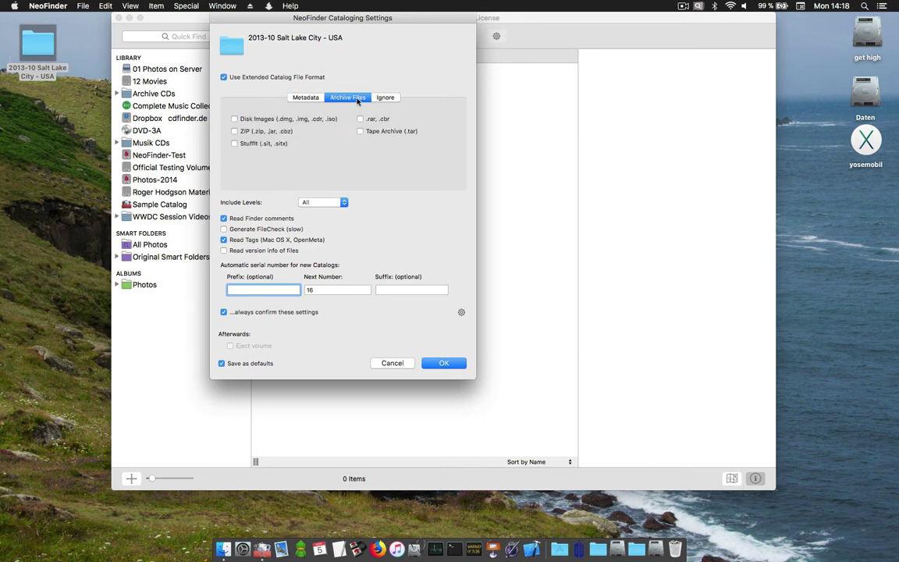
click(234, 119)
Step: On the Ignore tab, keep Include Levels at All and tick Generate FileCheck and Read version info
click(382, 98)
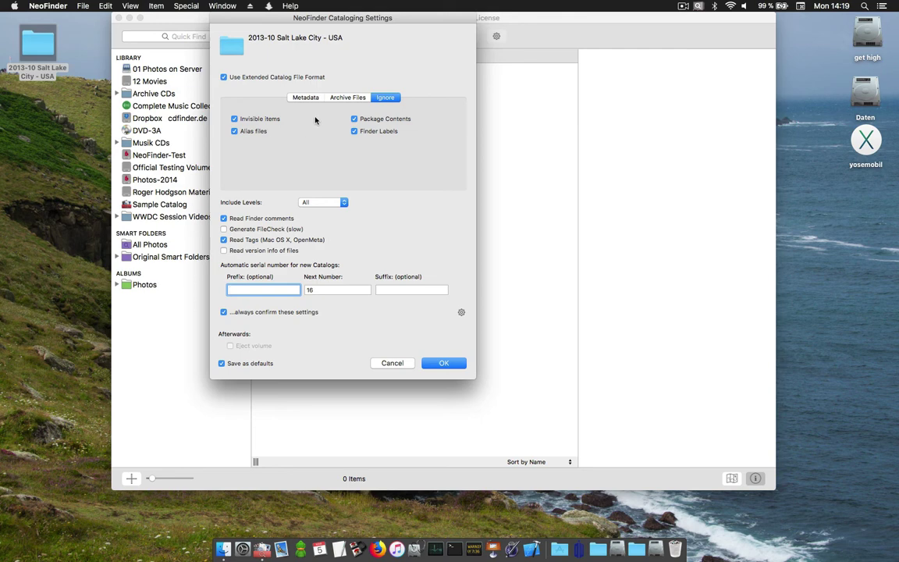
click(307, 203)
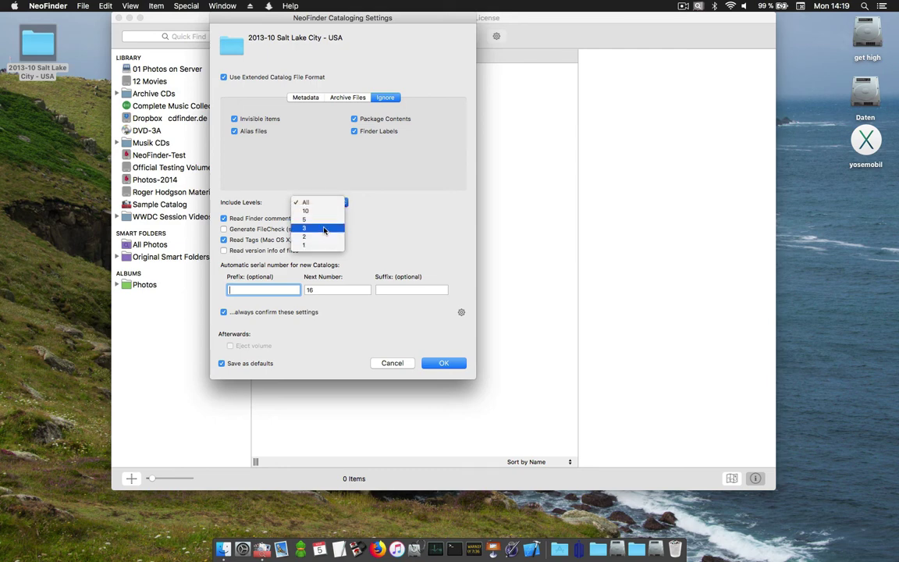
click(387, 200)
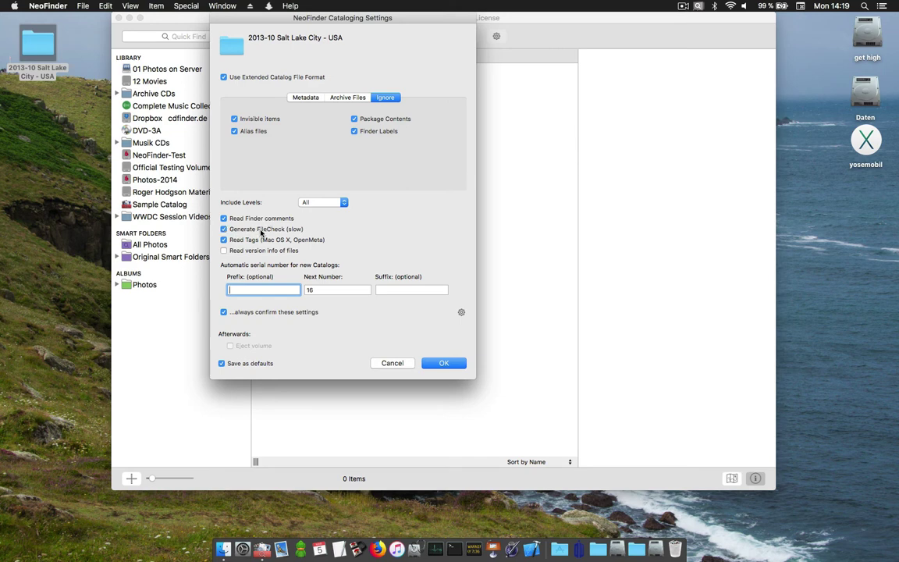
click(261, 230)
click(238, 251)
Step: Keep 'always confirm these settings' on, untick Save as defaults, and return to the Metadata tab
key(Tab)
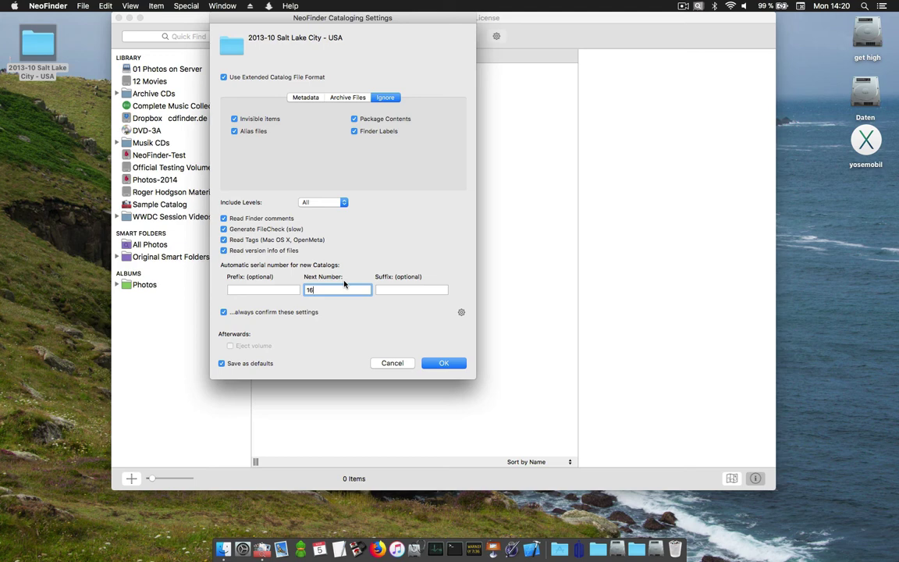
click(237, 312)
click(246, 312)
click(221, 363)
click(305, 97)
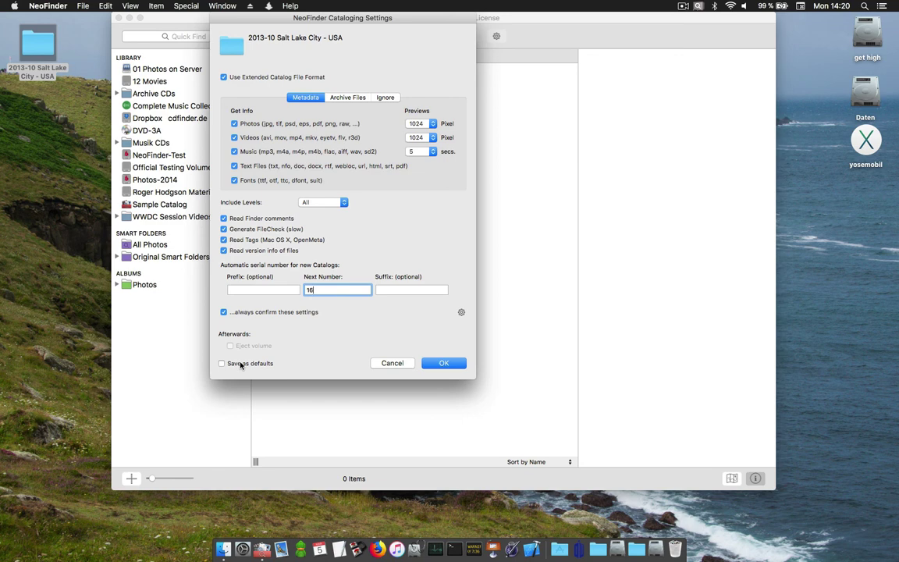
Step: Accept the Cataloging Settings with OK to begin building the Salt Lake City catalog
click(443, 363)
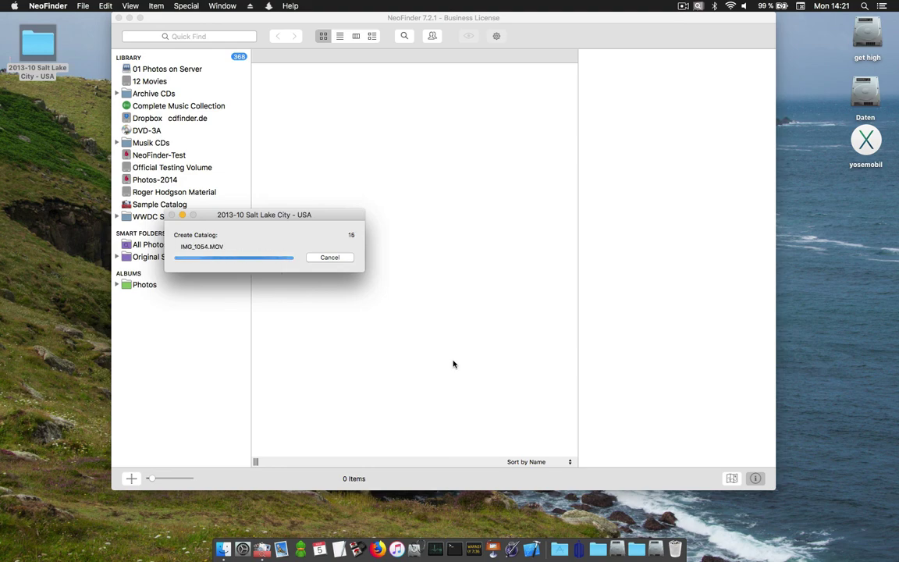
Step: Scroll the thumbnail grid down to photos IMG_1052 through IMG_1069
scroll(301, 113, down, 10)
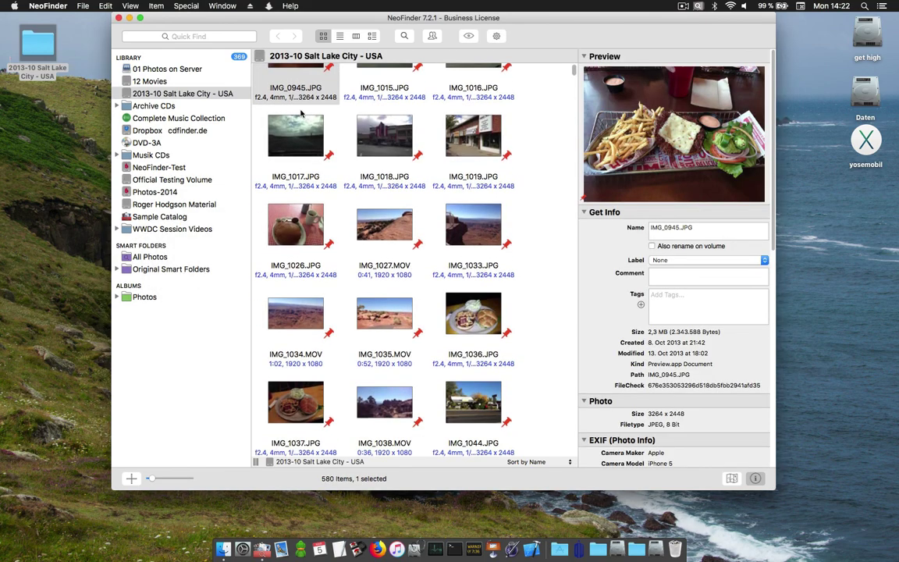